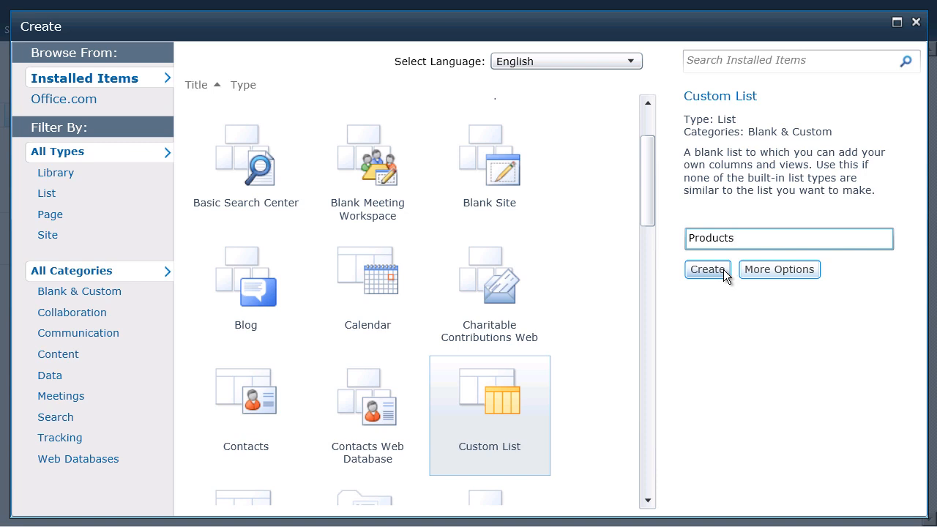
# Create the custom list named Products and open its external data source connection settings.
pyautogui.click(723, 269)
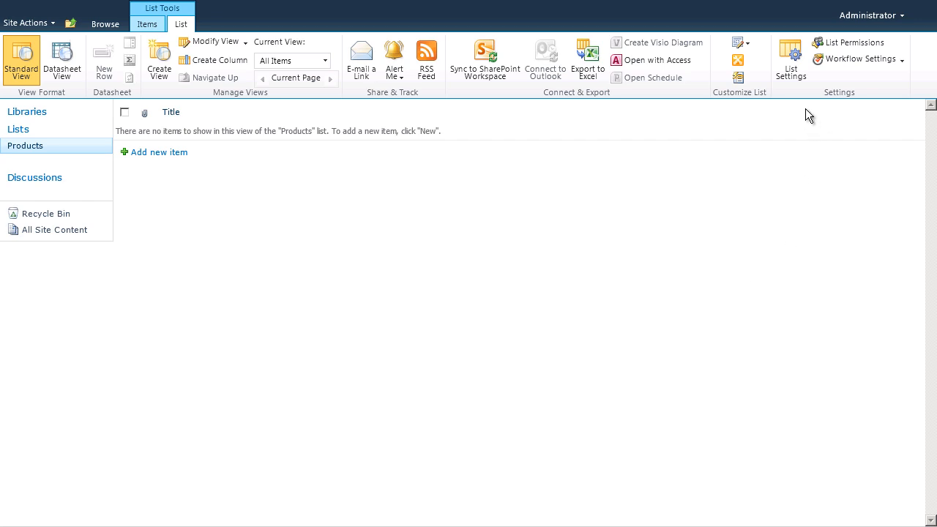
pyautogui.click(789, 62)
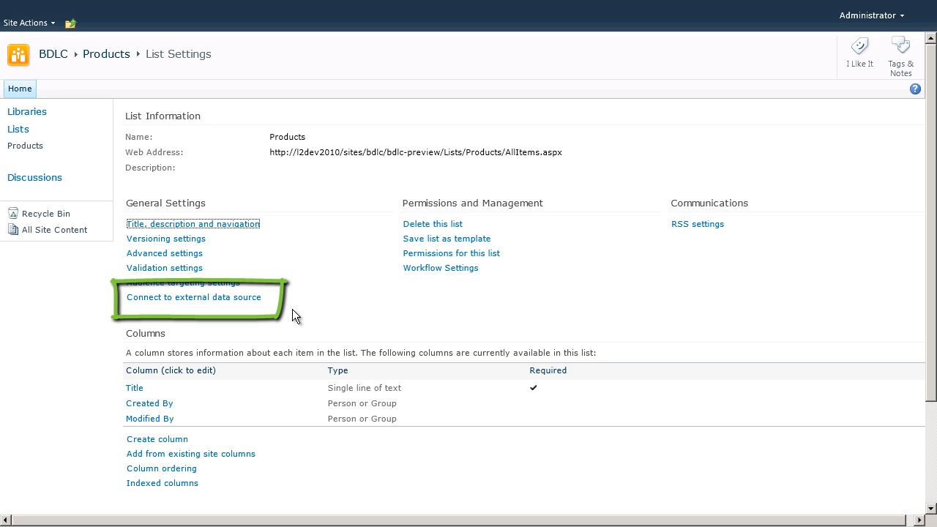
pyautogui.click(256, 298)
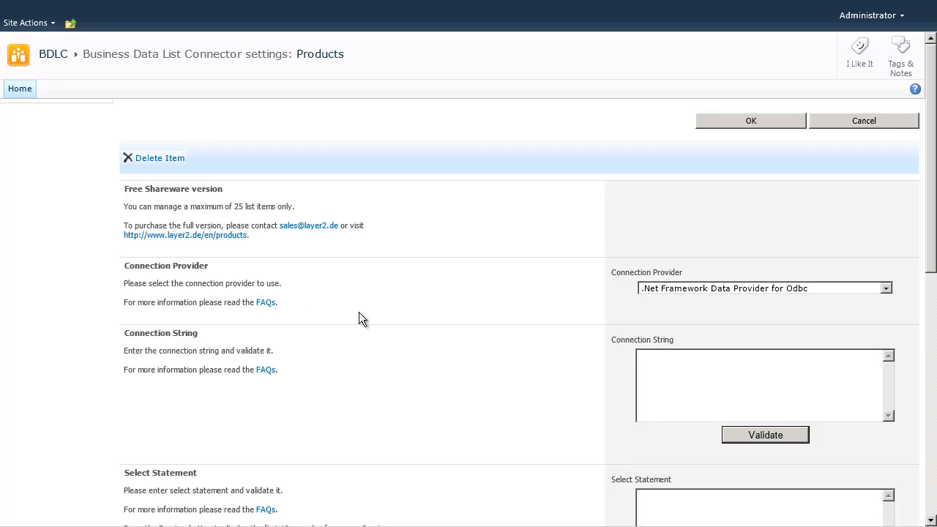
# Choose the .Net Framework Data Provider for SqlServer, enter the Northwind connection string for server l2dev2010 including user ID and password, and validate it.
pyautogui.click(887, 288)
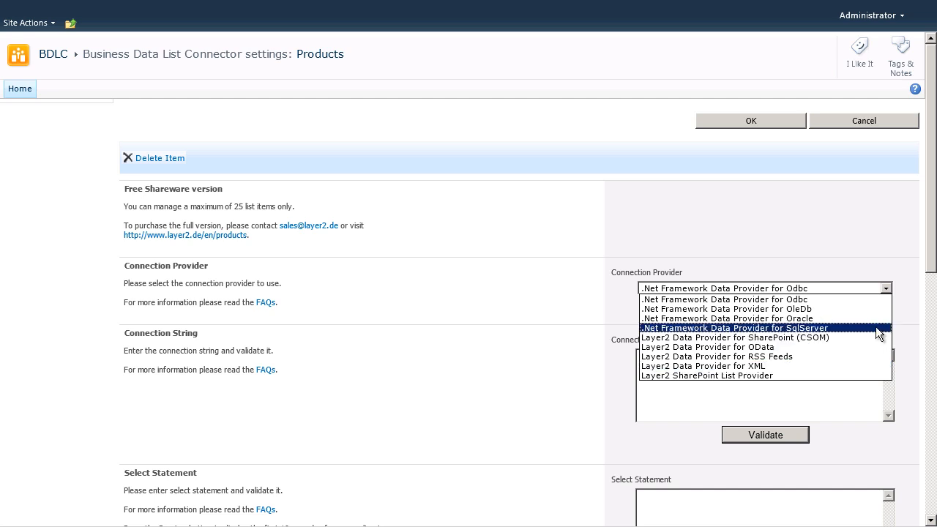
pyautogui.click(876, 333)
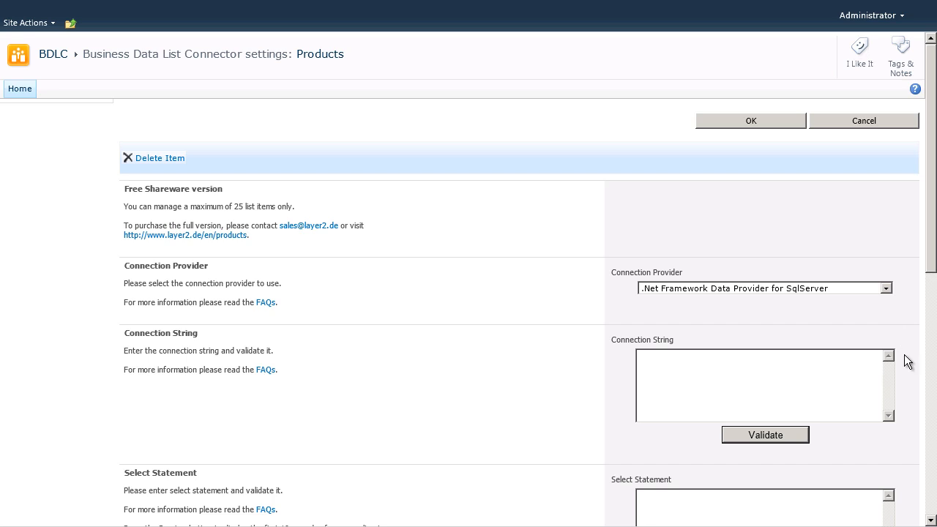
pyautogui.click(840, 366)
pyautogui.hotkey('ctrl', 'v')
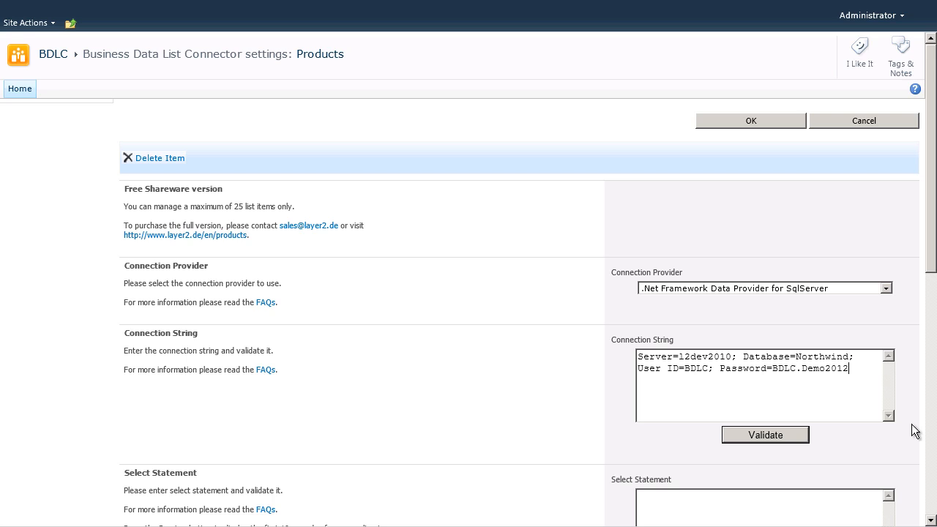
pyautogui.click(762, 434)
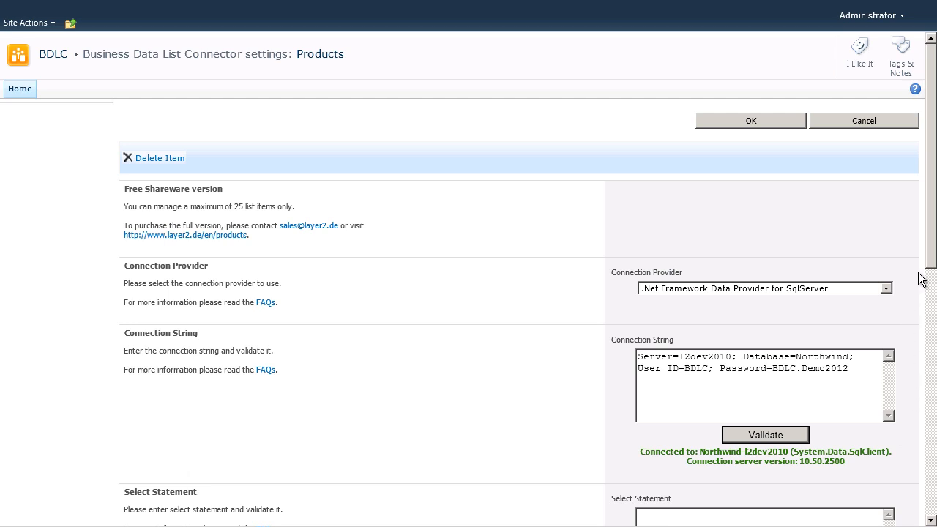
# Enter "select * from Products" as the select statement, validate it and preview the records.
pyautogui.moveTo(933, 265); pyautogui.dragTo(933, 322)
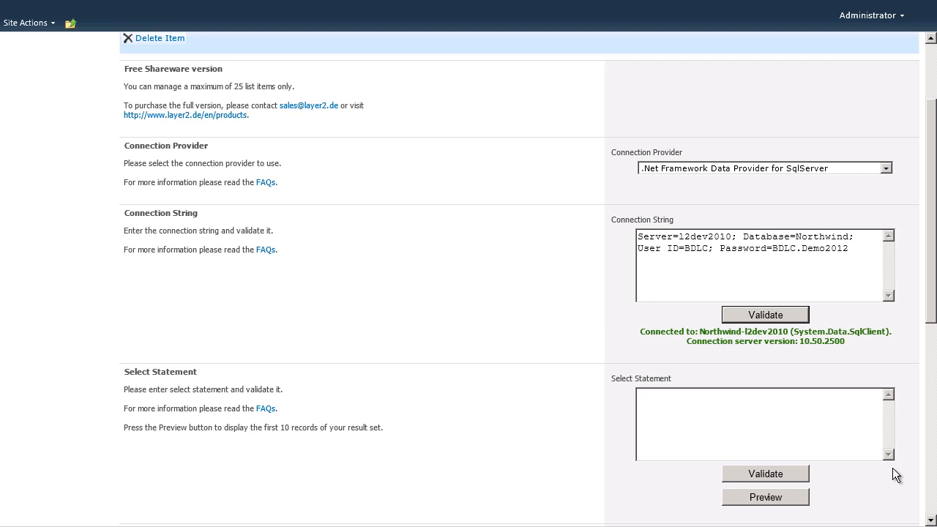
pyautogui.click(819, 422)
pyautogui.write('select * from Products')
pyautogui.click(793, 474)
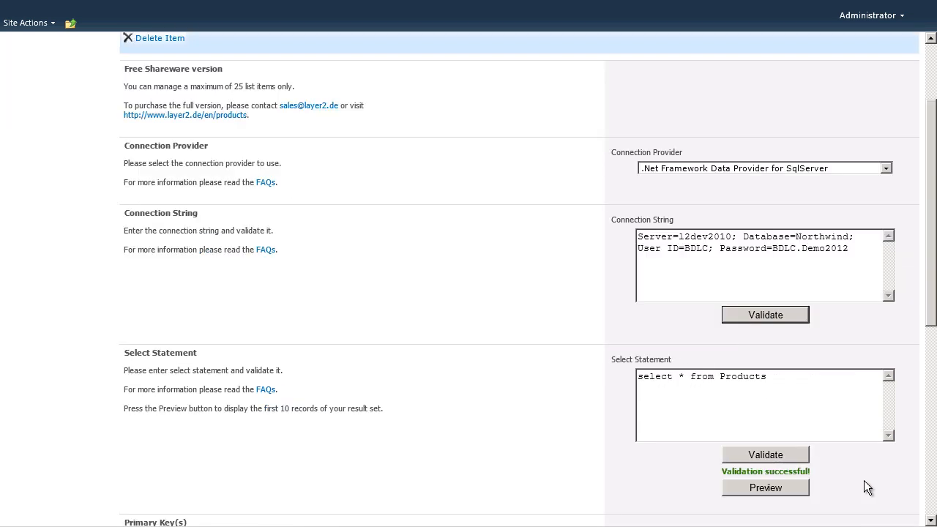
pyautogui.click(801, 493)
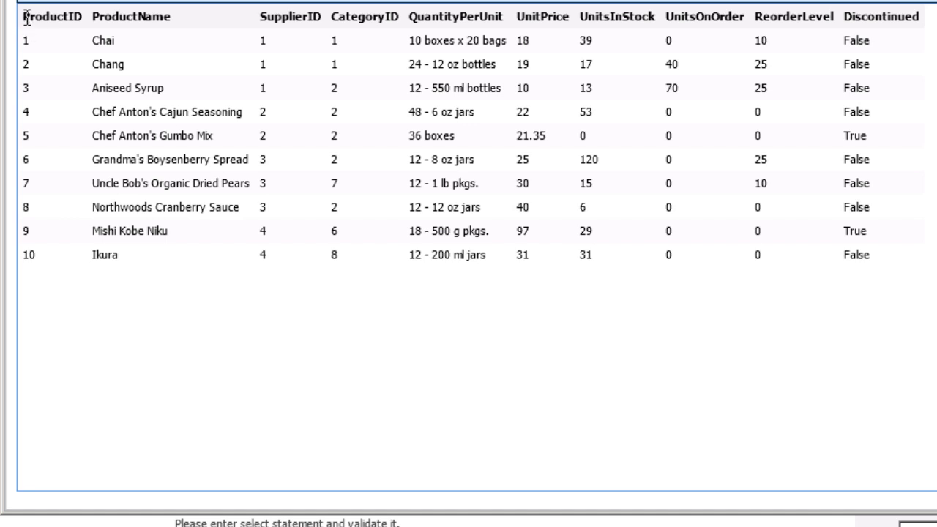
# Copy the ProductID column name from the preview, enter it as the primary key and validate it.
pyautogui.moveTo(24, 18); pyautogui.dragTo(81, 20)
pyautogui.hotkey('ctrl', 'c')
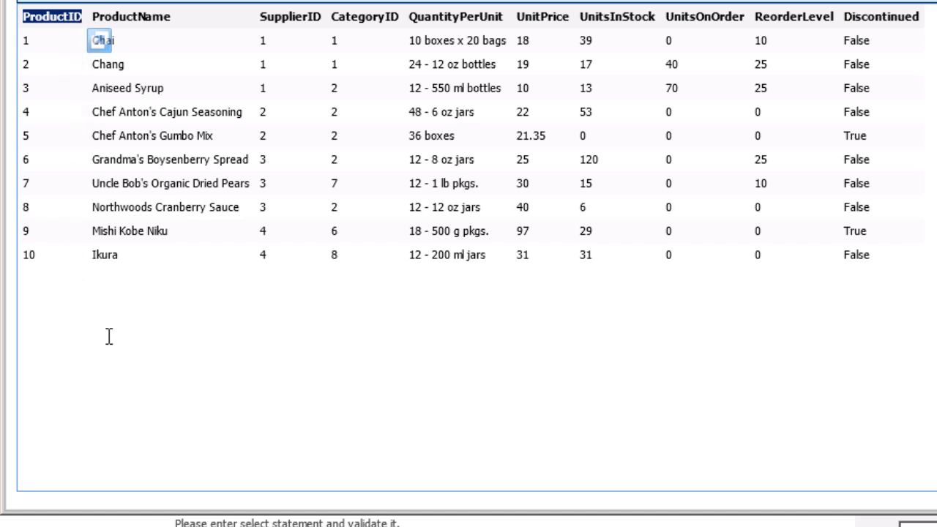
pyautogui.click(935, 3)
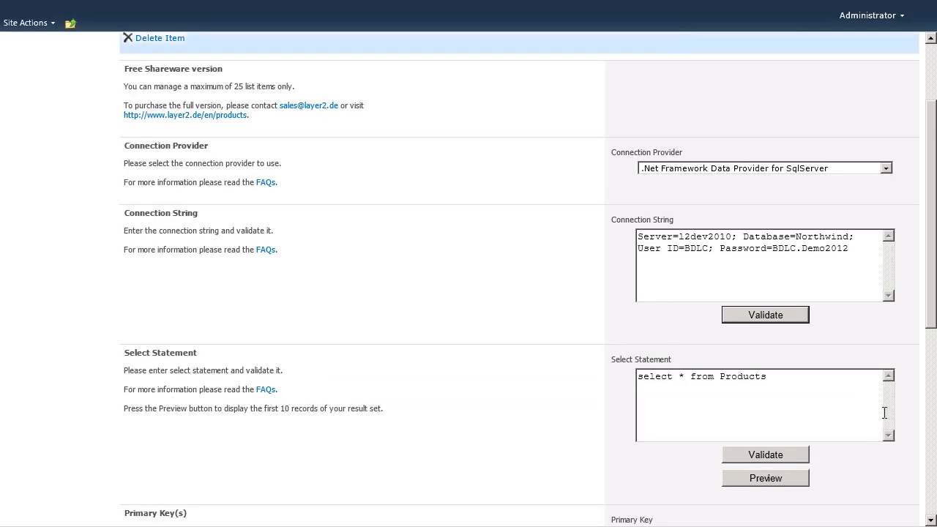
pyautogui.moveTo(930, 307); pyautogui.dragTo(931, 344)
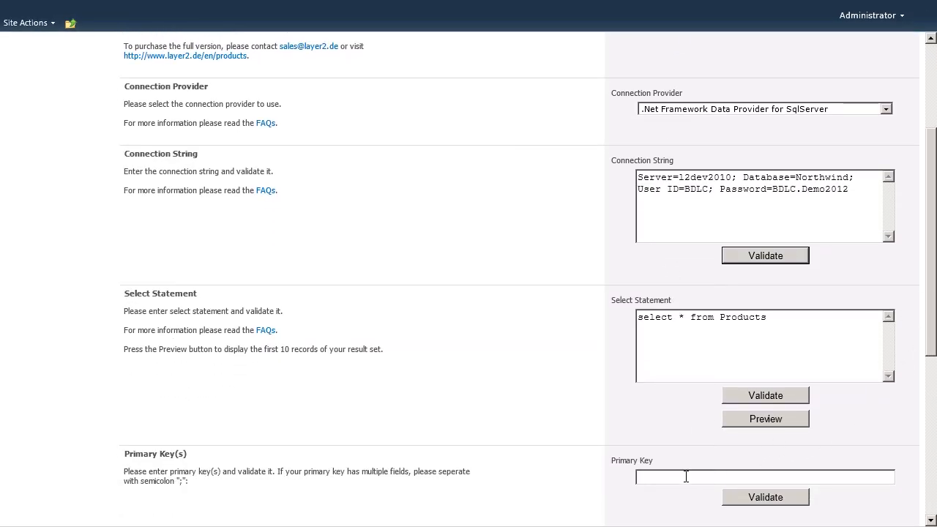
pyautogui.hotkey('ctrl', 'v')
pyautogui.click(788, 499)
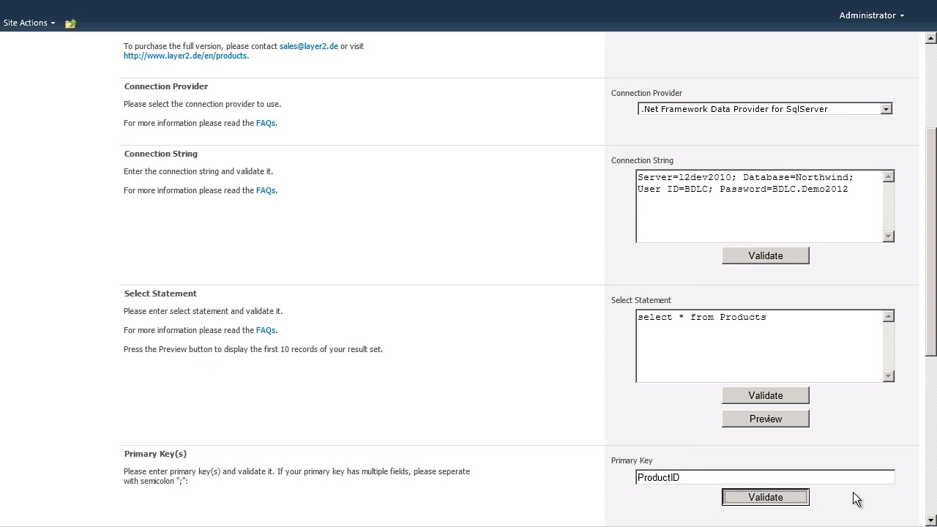
# Add the external data columns to the list structure and check the field mappings.
pyautogui.moveTo(931, 350); pyautogui.dragTo(933, 500)
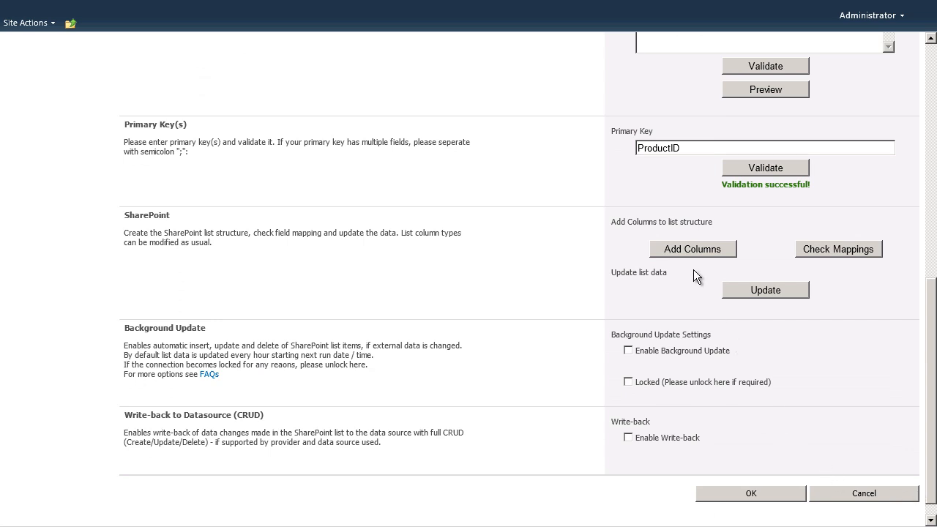
pyautogui.click(689, 251)
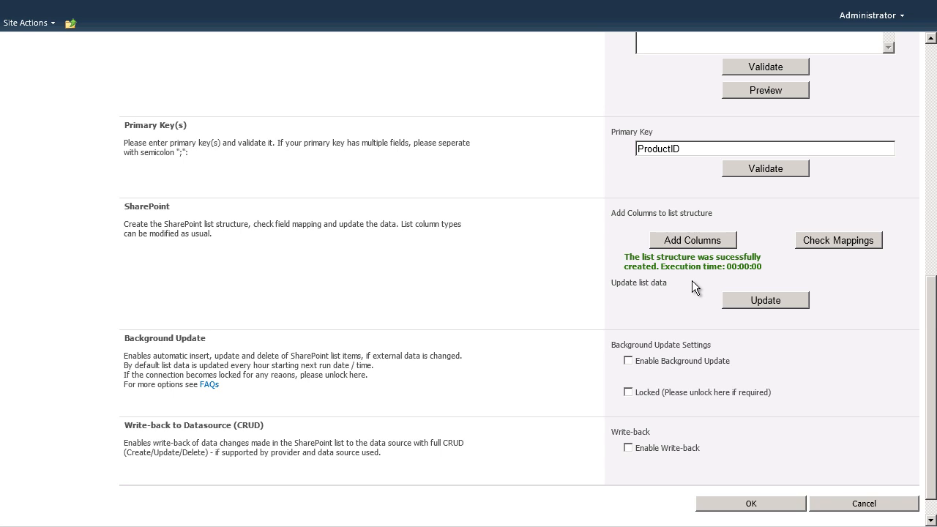
pyautogui.click(813, 243)
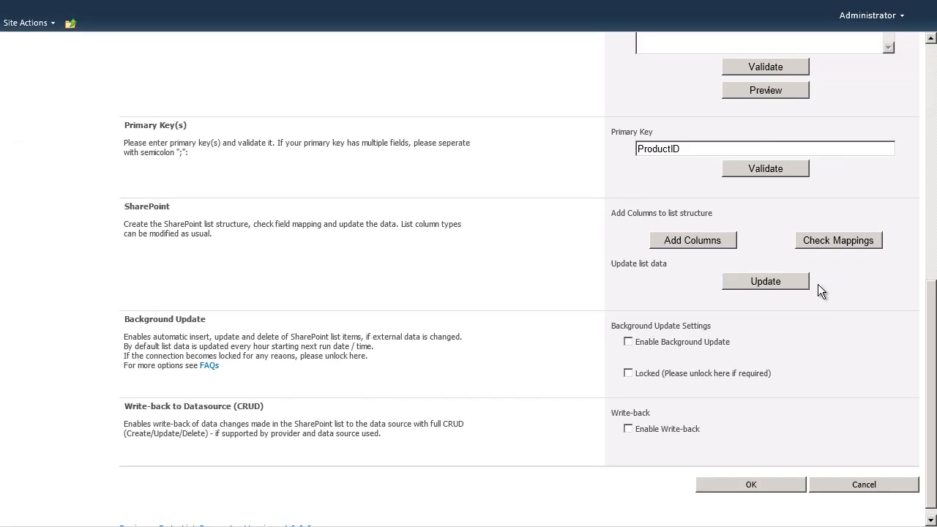
# Update the list data from the external source, accepting the modification warning, and run the update a second time.
pyautogui.click(803, 285)
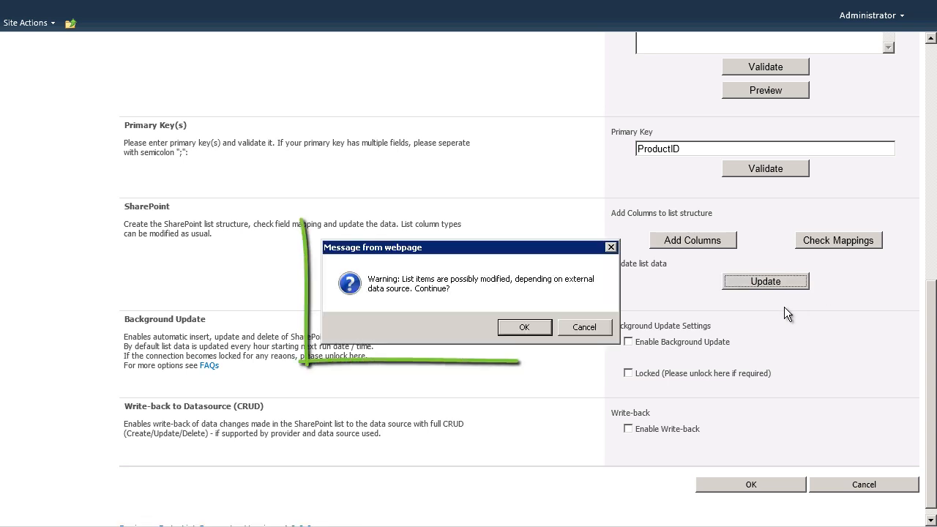
pyautogui.click(516, 328)
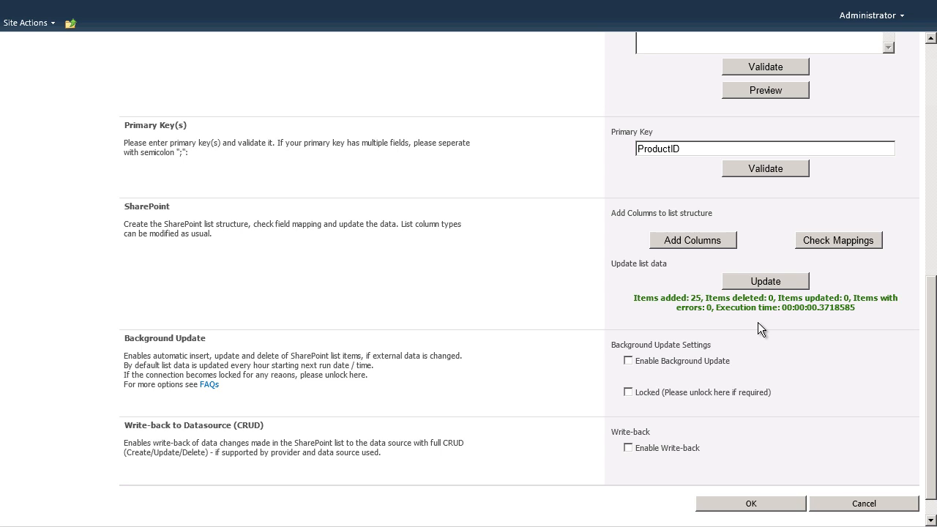
pyautogui.click(799, 285)
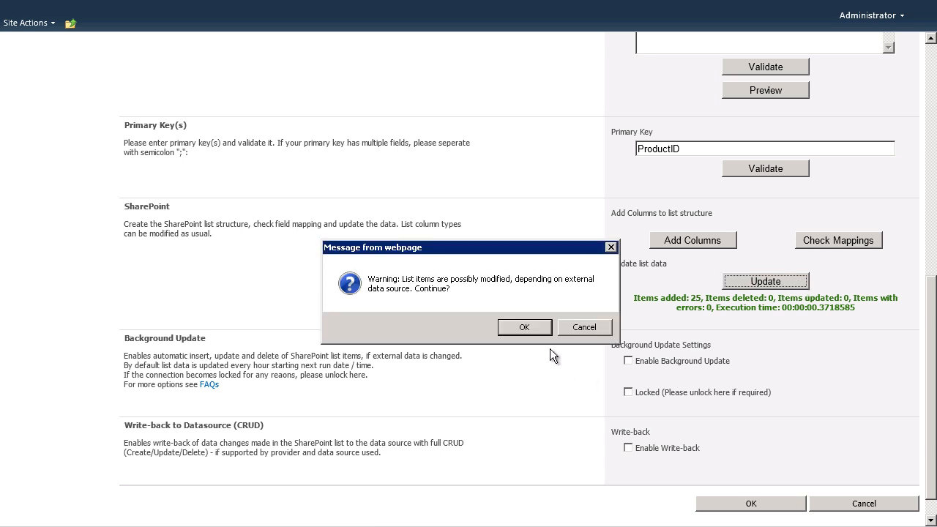
pyautogui.click(530, 328)
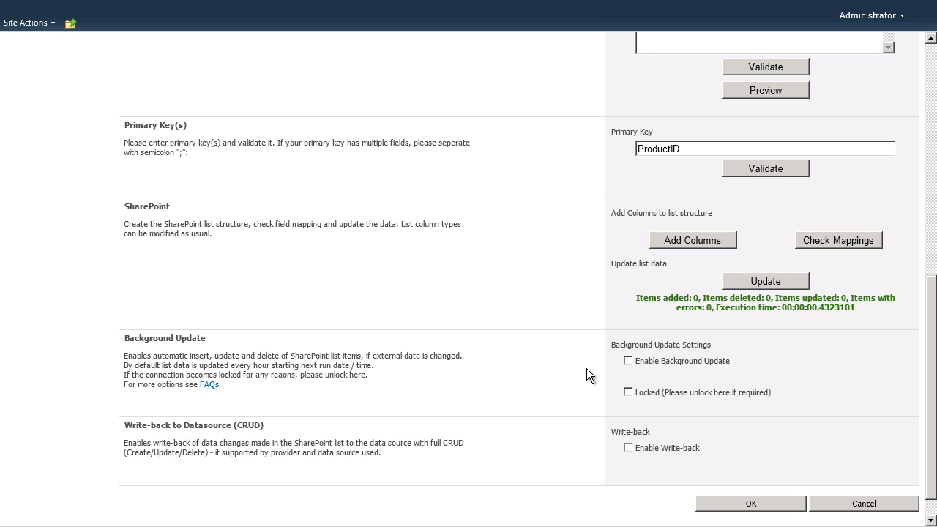
# Enable background update and write-back for the Products connection and save the connector settings.
pyautogui.click(628, 360)
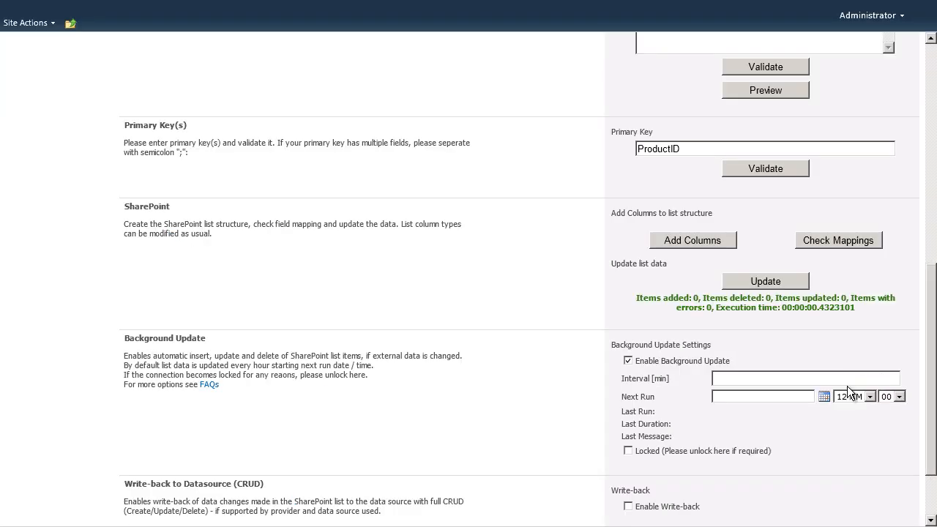
pyautogui.moveTo(930, 442); pyautogui.dragTo(933, 469)
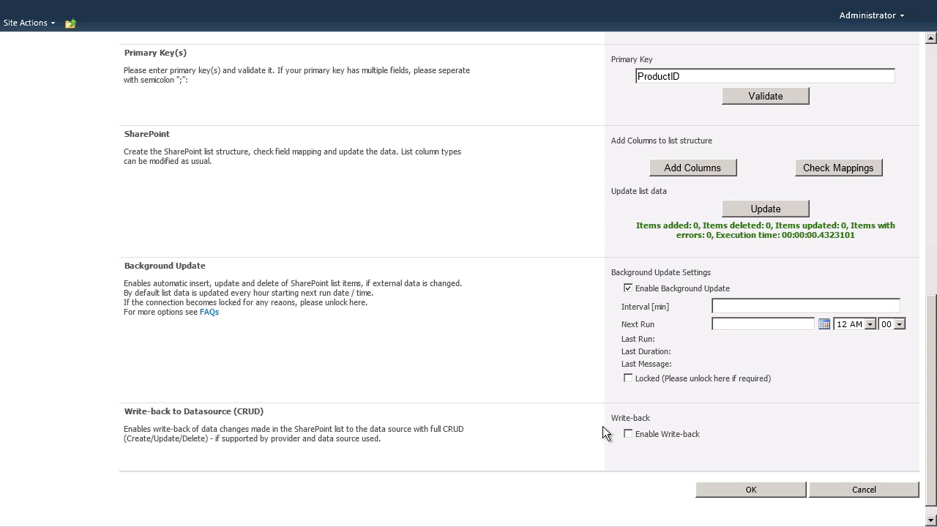
pyautogui.click(627, 434)
pyautogui.click(716, 490)
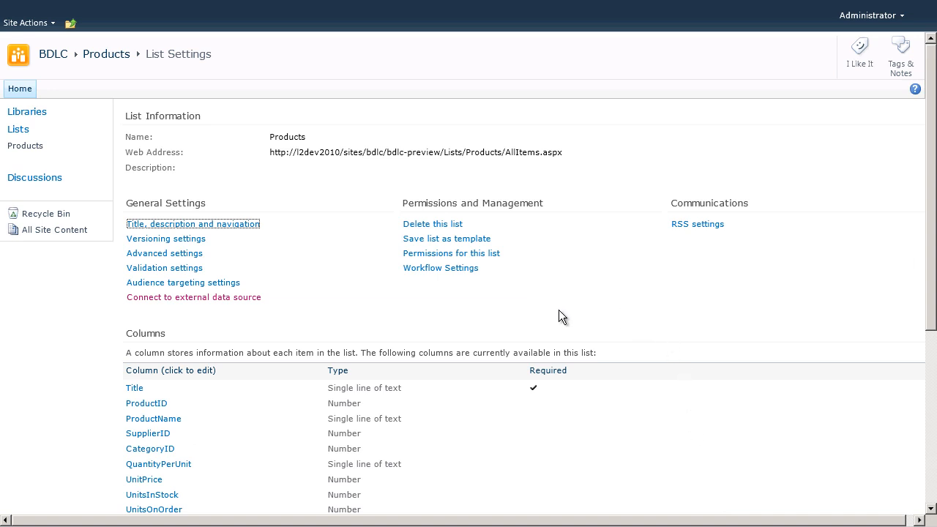
# View the items of the Products list, and delete the ProductName column in its list settings.
pyautogui.click(37, 147)
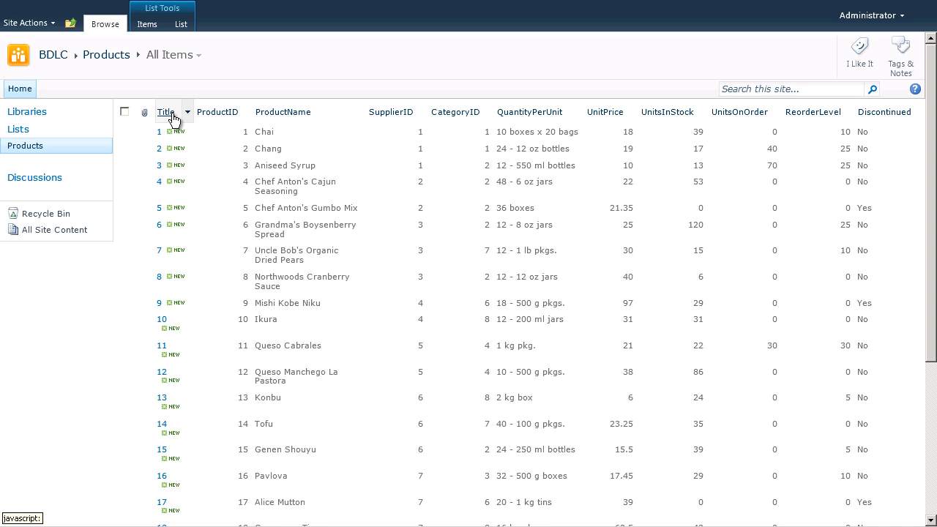
pyautogui.click(183, 24)
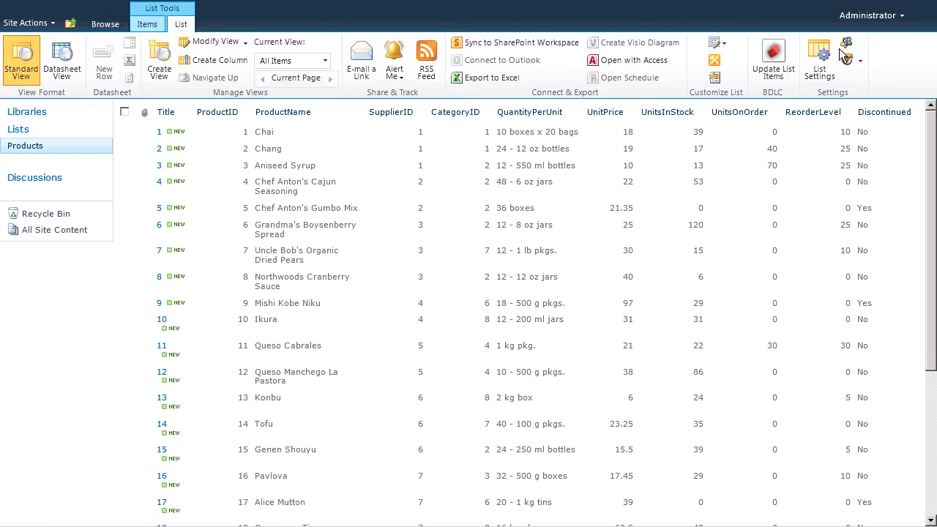
pyautogui.click(819, 62)
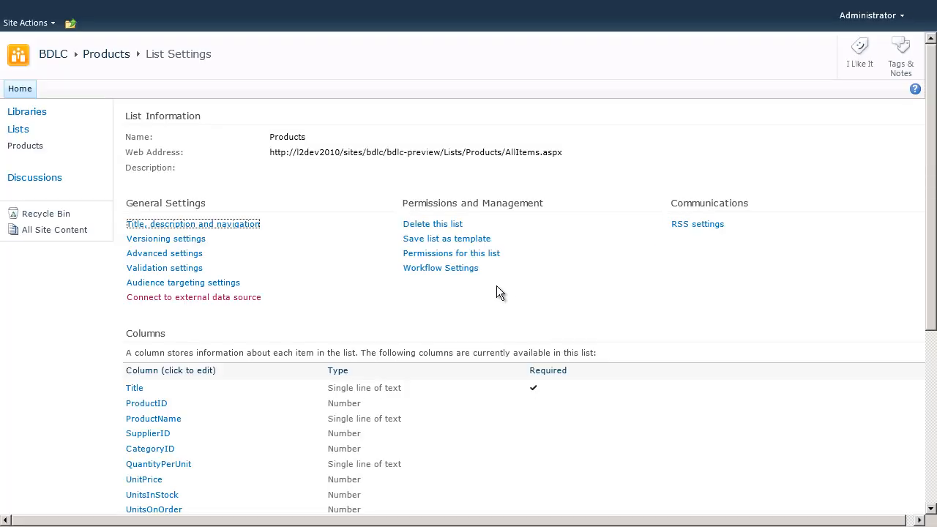
pyautogui.click(164, 421)
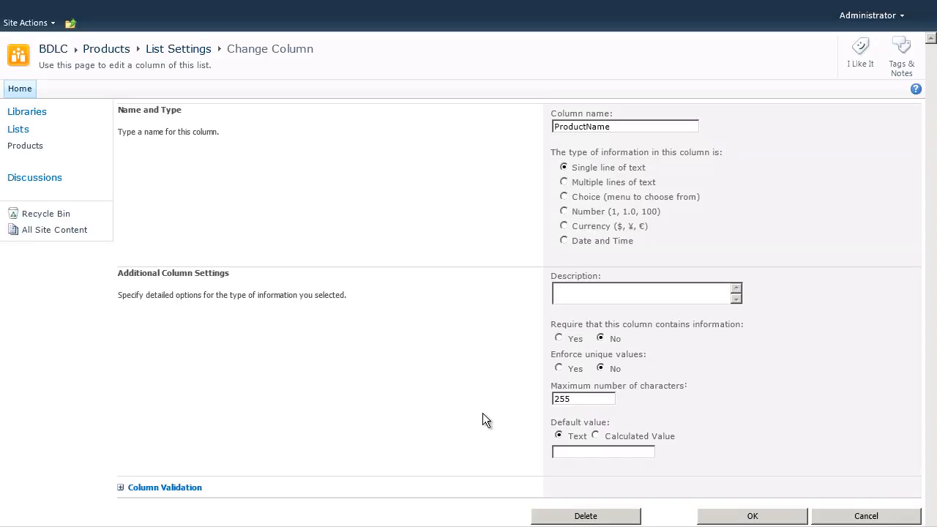
pyautogui.click(578, 516)
pyautogui.click(519, 331)
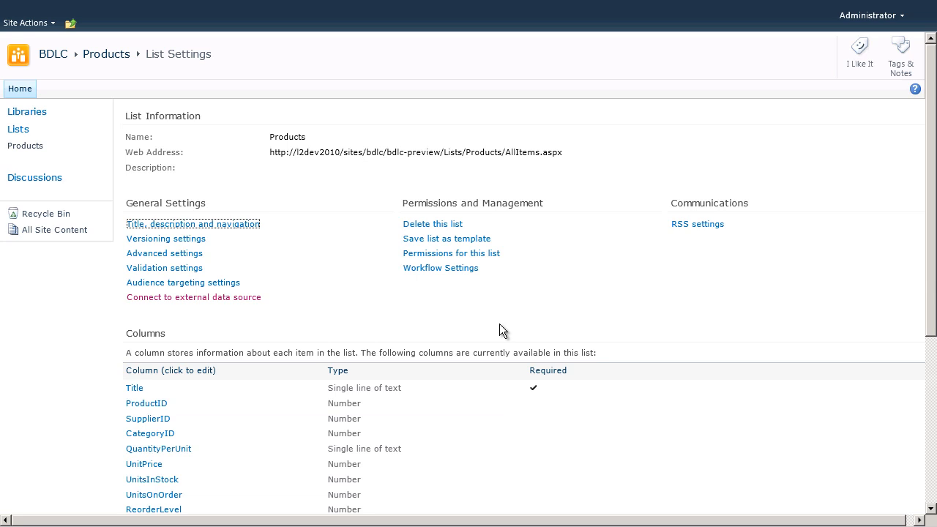
# Replace the connector's select statement with "SELECT *, [ProductName] as Title FROM [Northwind].[dbo].[Products]" and validate it.
pyautogui.click(255, 301)
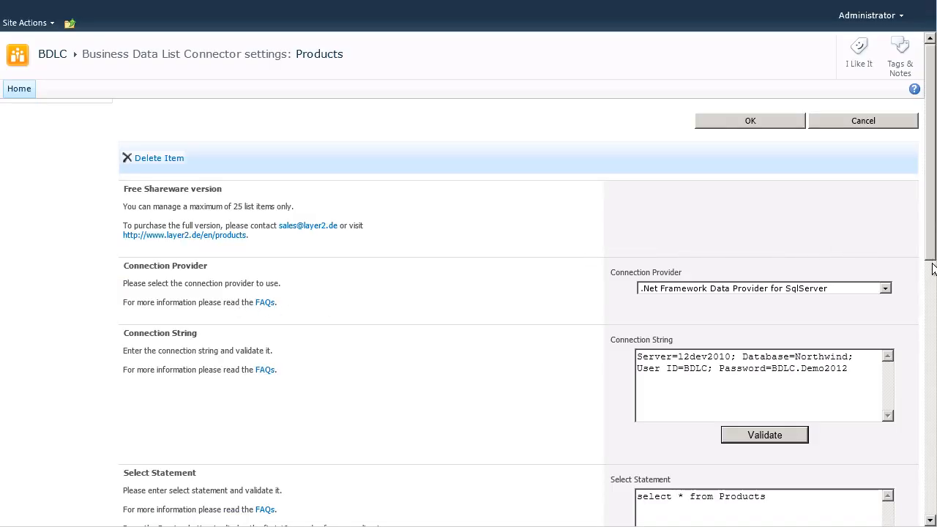
pyautogui.moveTo(933, 244); pyautogui.dragTo(933, 422)
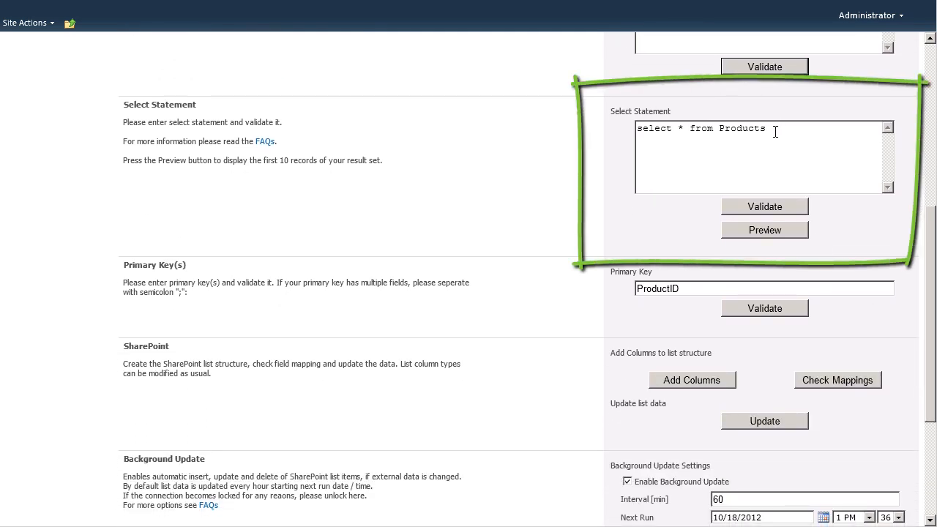
pyautogui.moveTo(773, 129); pyautogui.dragTo(634, 136)
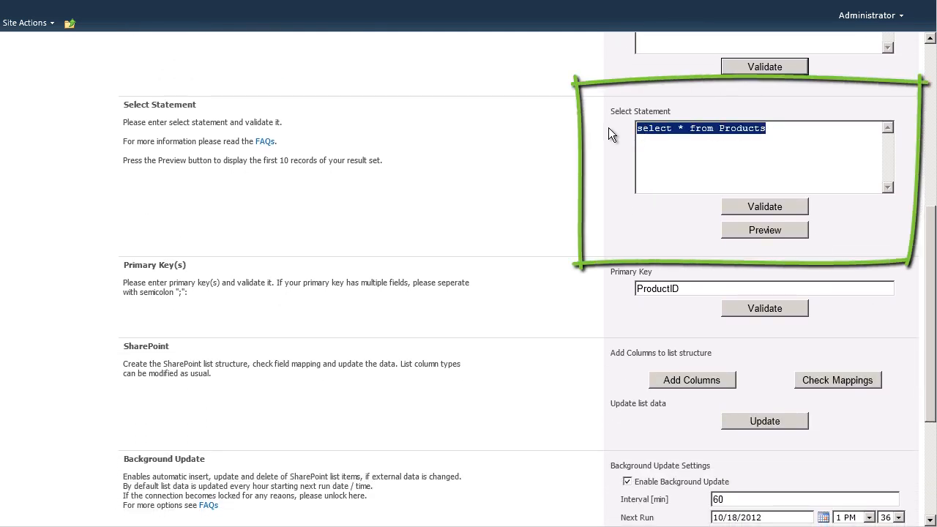
pyautogui.write('SELECT *, [ProductName] as Title FROM [Northwind].[dbo].[Products]')
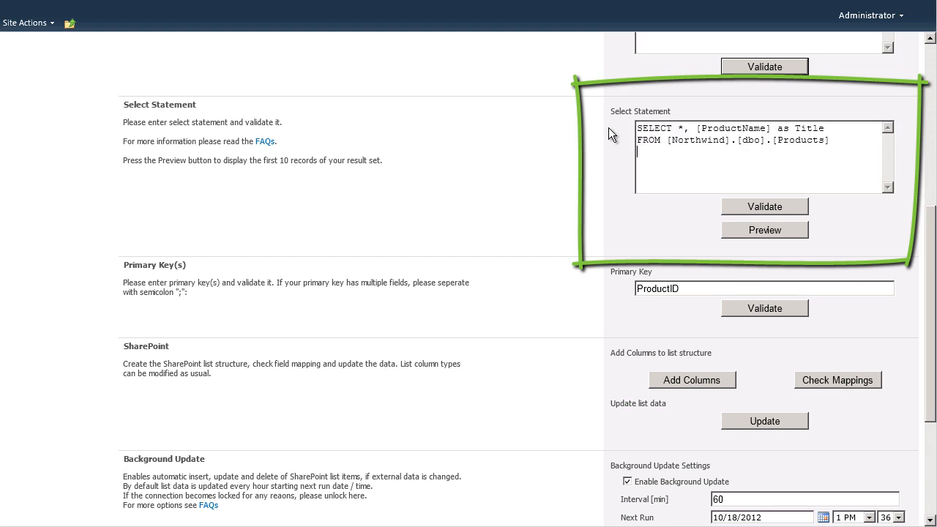
pyautogui.click(751, 205)
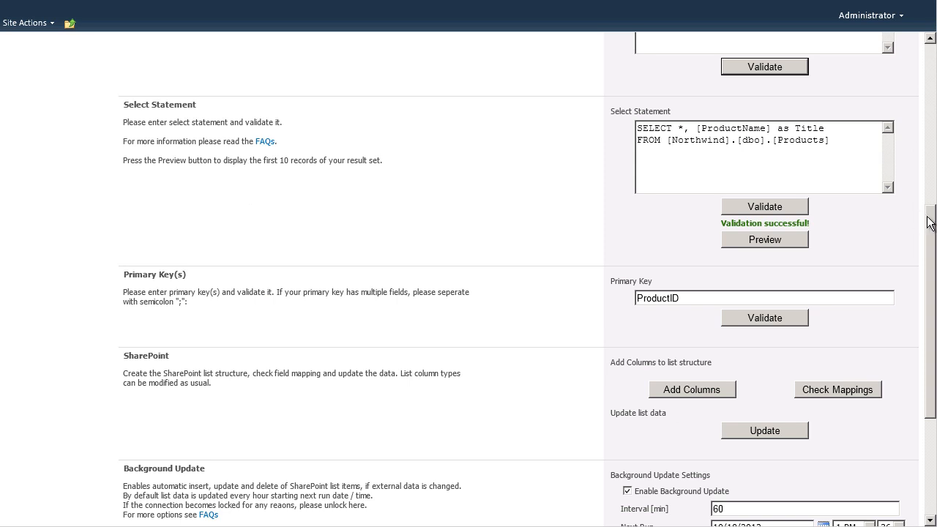
# Check the field mappings between the external data and the list, and save the connector settings.
pyautogui.moveTo(929, 220); pyautogui.dragTo(927, 303)
pyautogui.click(847, 186)
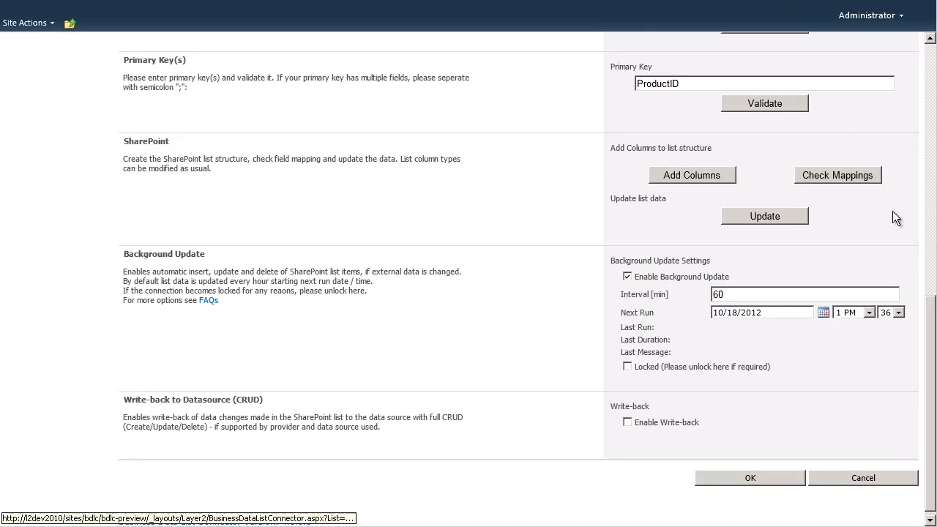
pyautogui.moveTo(931, 307); pyautogui.dragTo(932, 329)
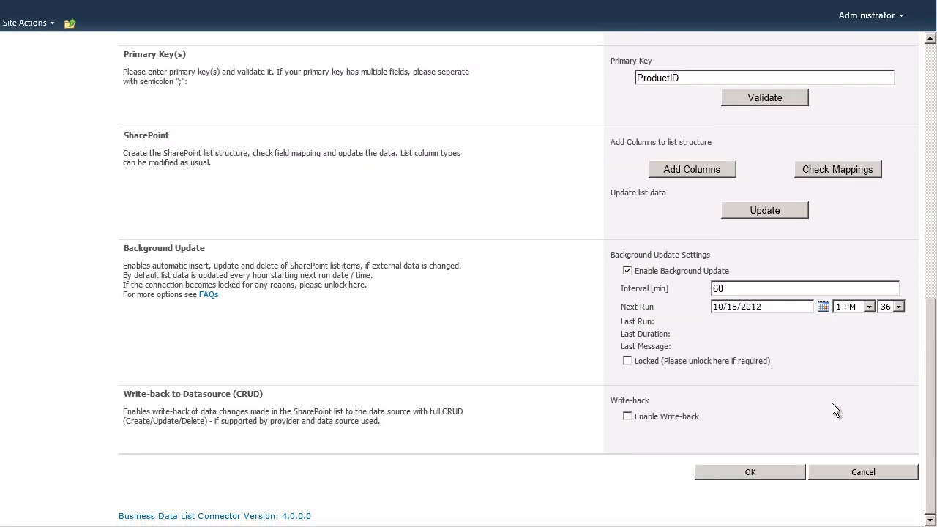
pyautogui.click(760, 472)
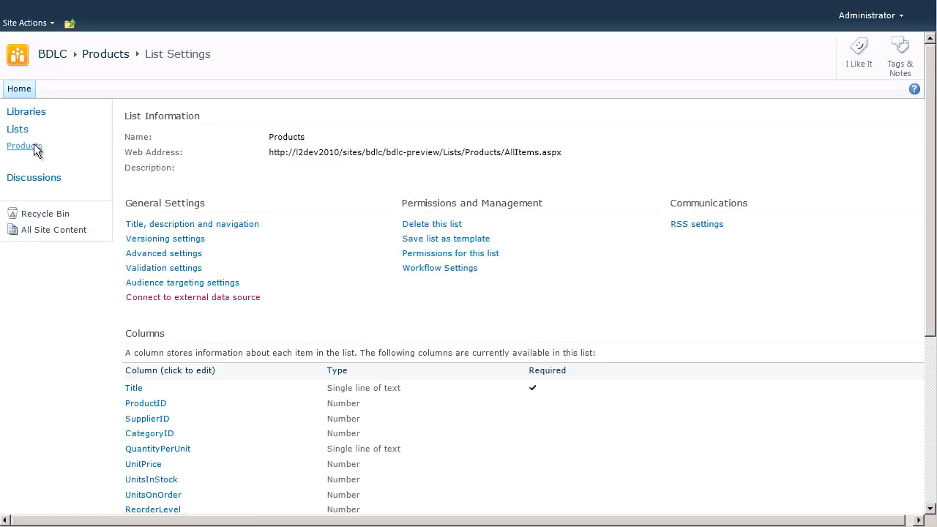
# Open the Products list, update its items from the external data source and look through the refreshed items.
pyautogui.click(36, 148)
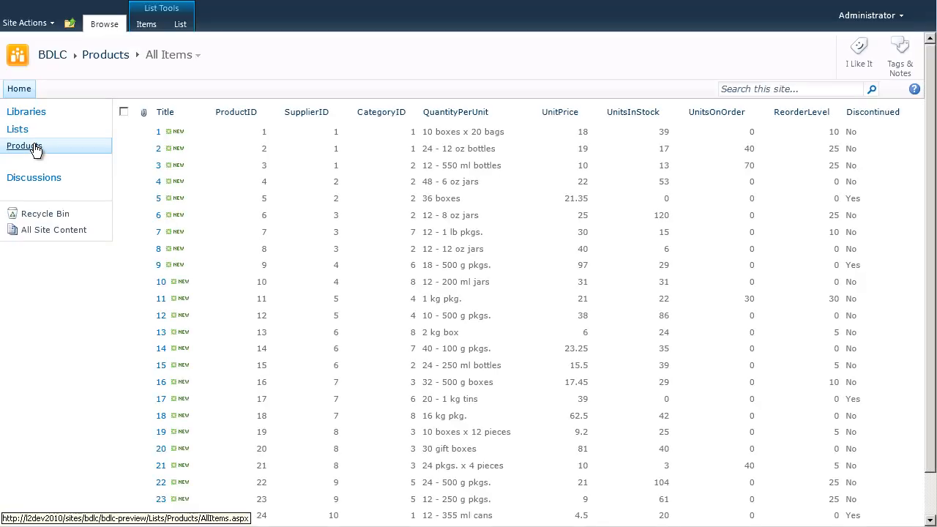
pyautogui.click(181, 26)
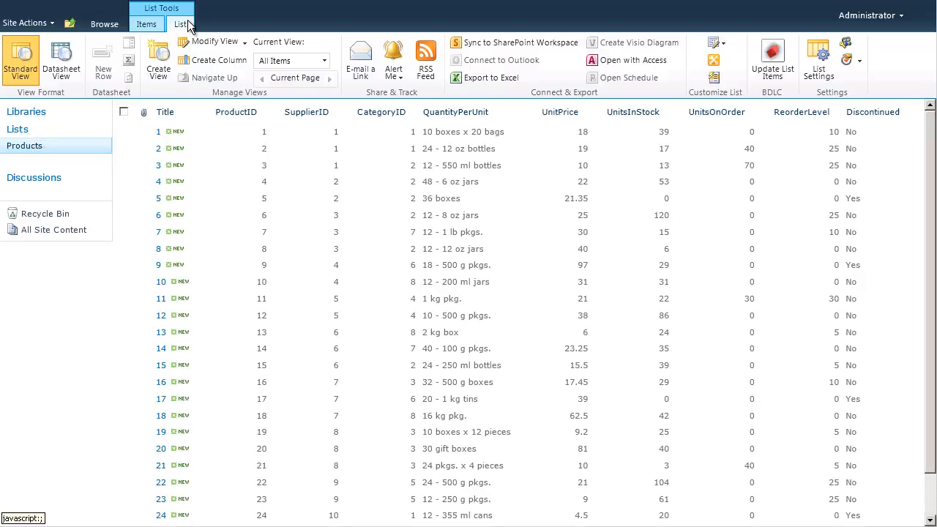
pyautogui.click(777, 60)
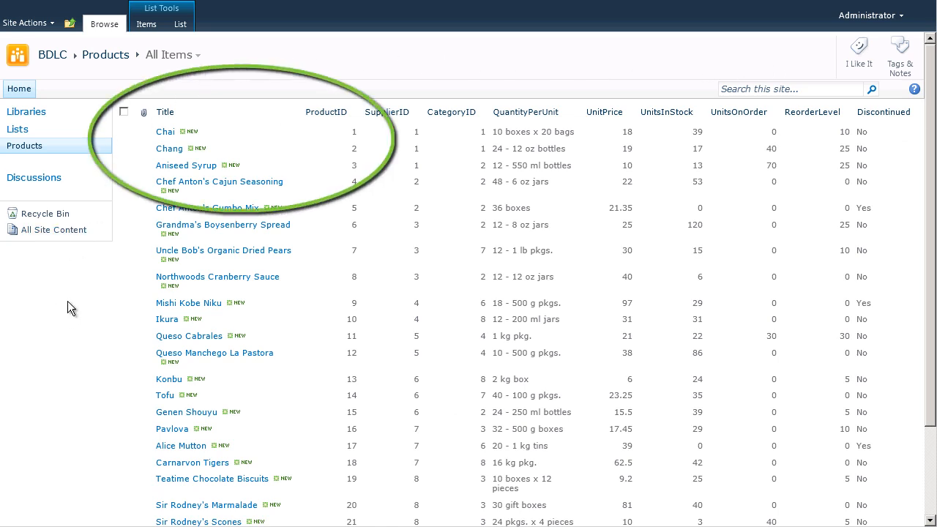
pyautogui.scroll(-2, 67, 301)
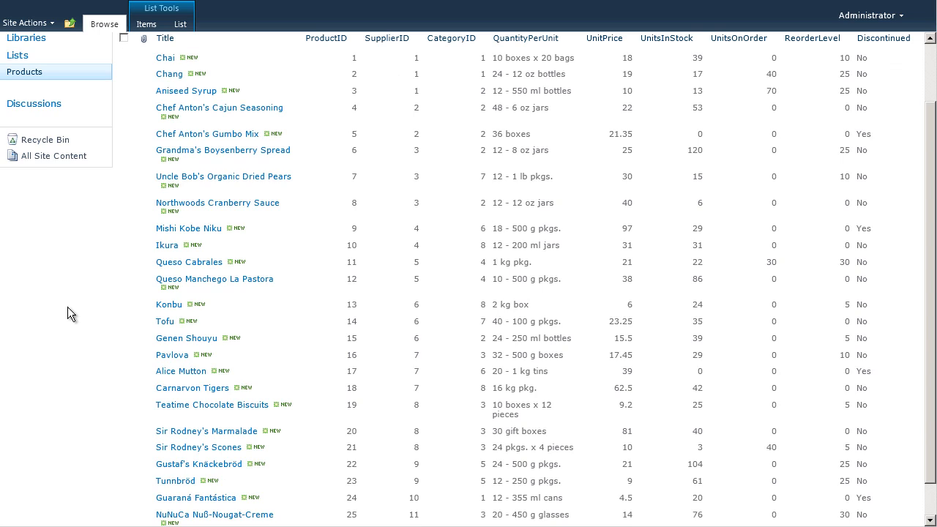
pyautogui.scroll(-1, 67, 306)
pyautogui.scroll(3, 65, 311)
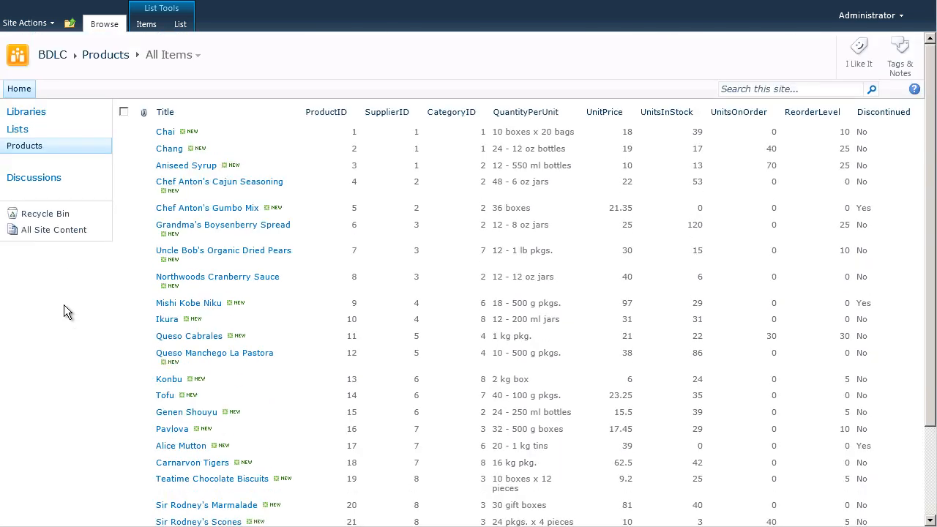